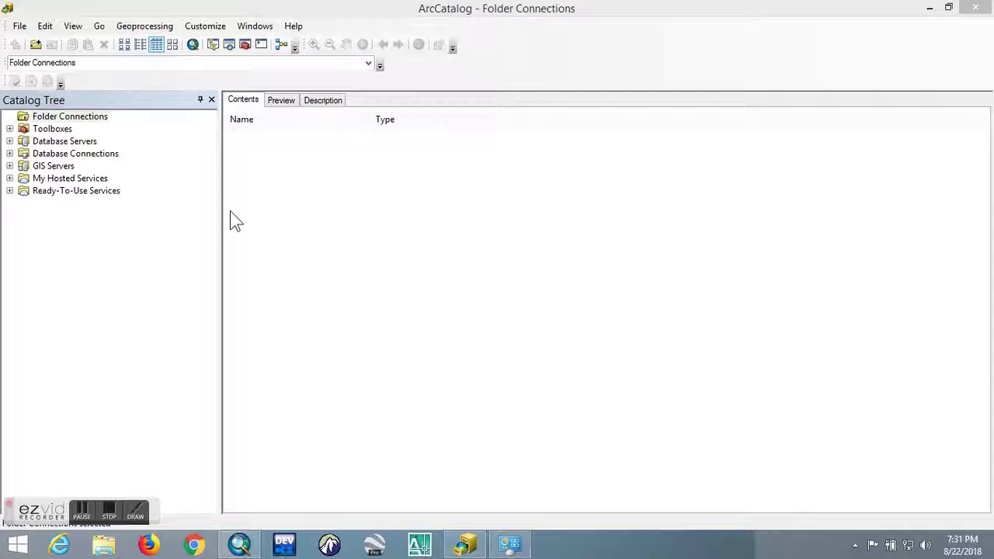
# - Start a new folder connection and pick Raster data in Desktop\Practical 10_11_2017
pyautogui.click(70, 129)
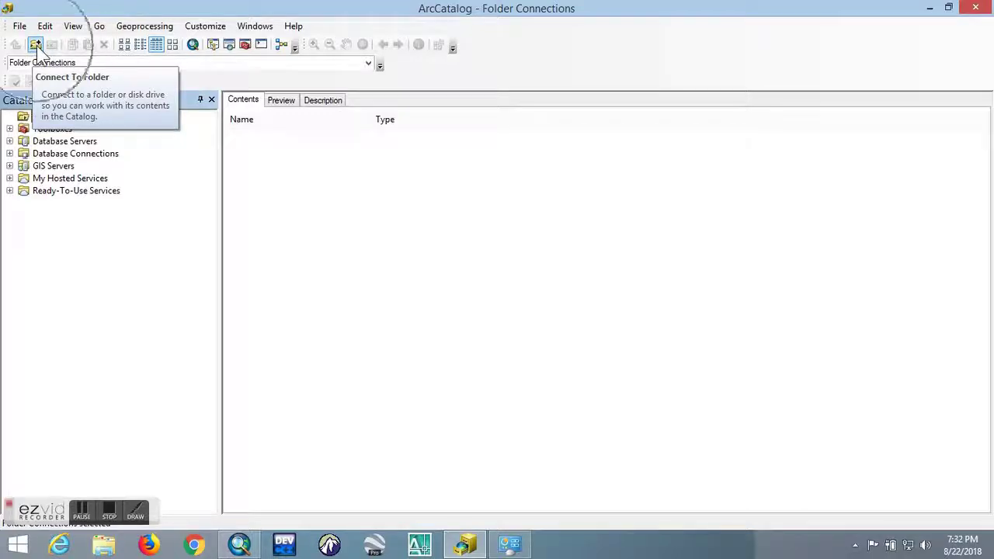
pyautogui.click(35, 45)
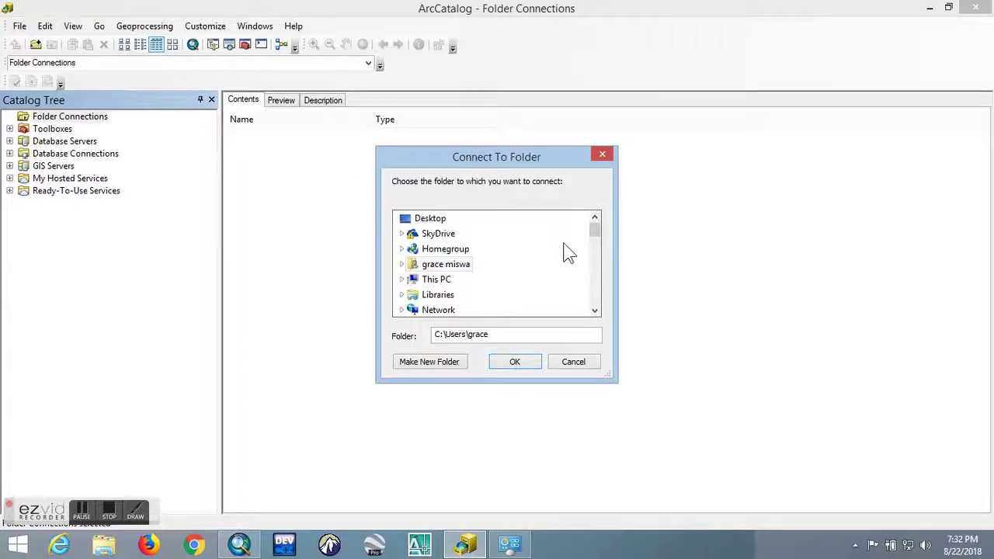
pyautogui.moveTo(595, 238); pyautogui.dragTo(598, 272)
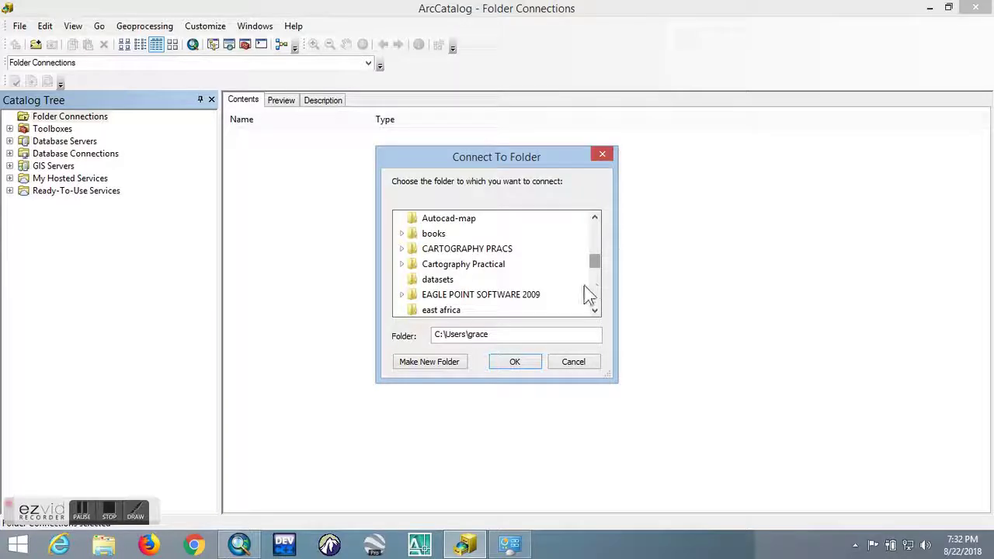
pyautogui.moveTo(597, 263); pyautogui.dragTo(596, 289)
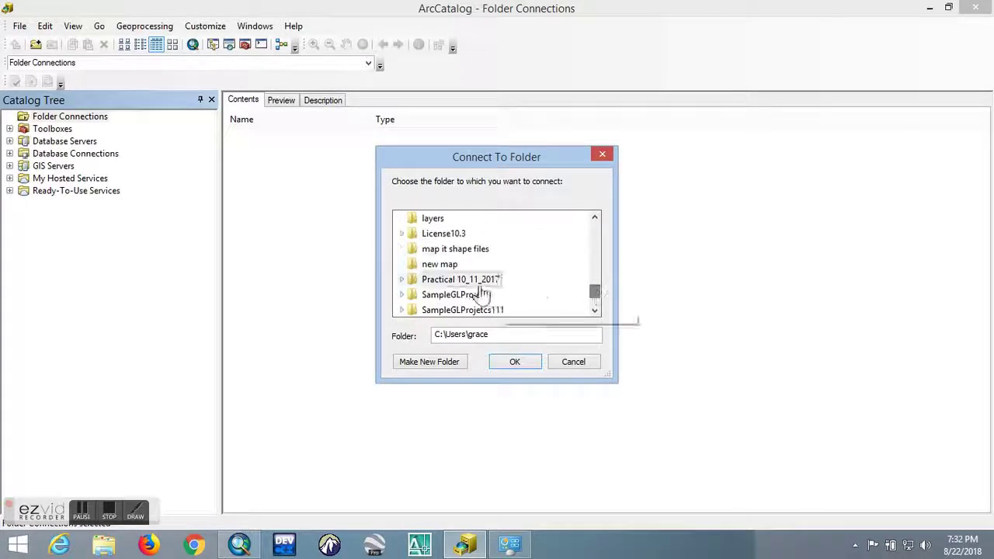
pyautogui.click(402, 281)
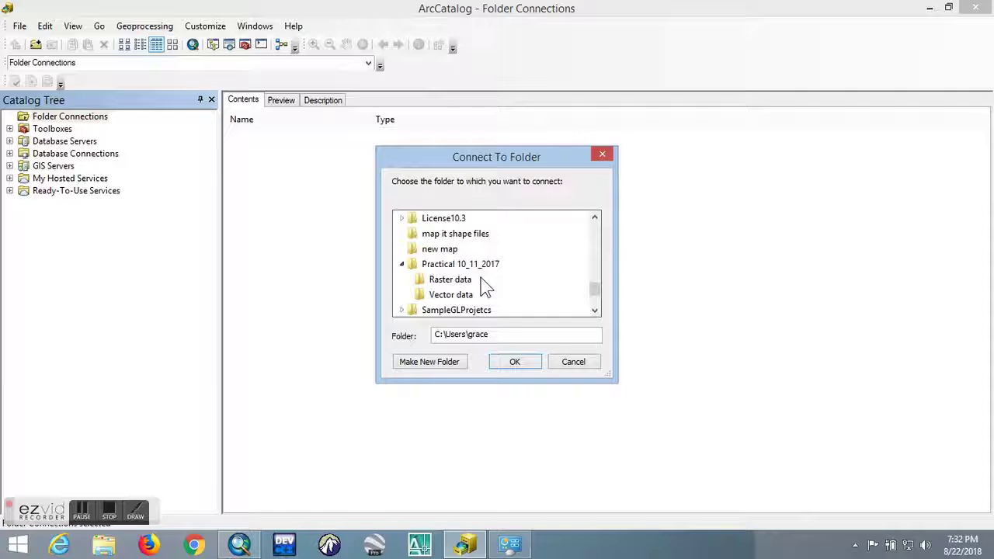
pyautogui.scroll(-1, 482, 284)
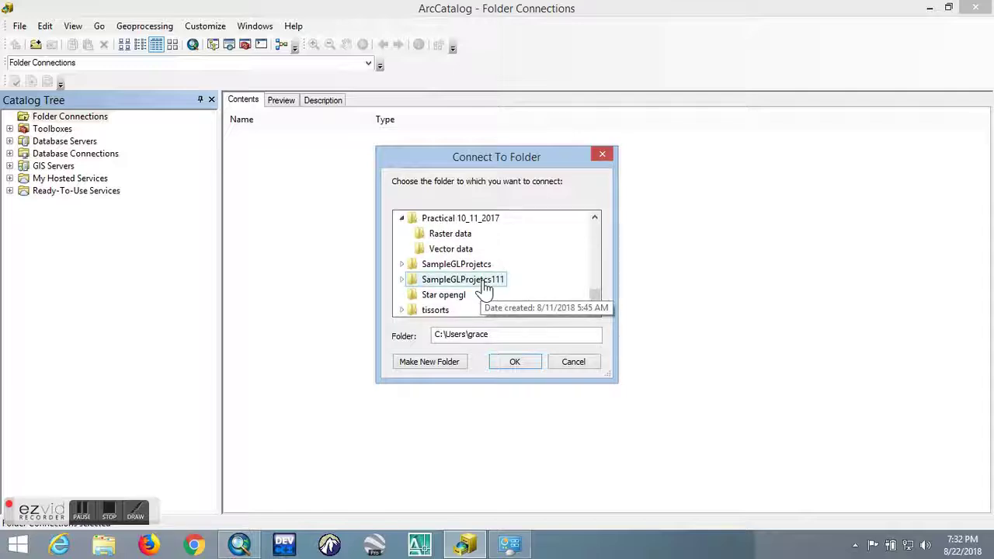
pyautogui.click(450, 234)
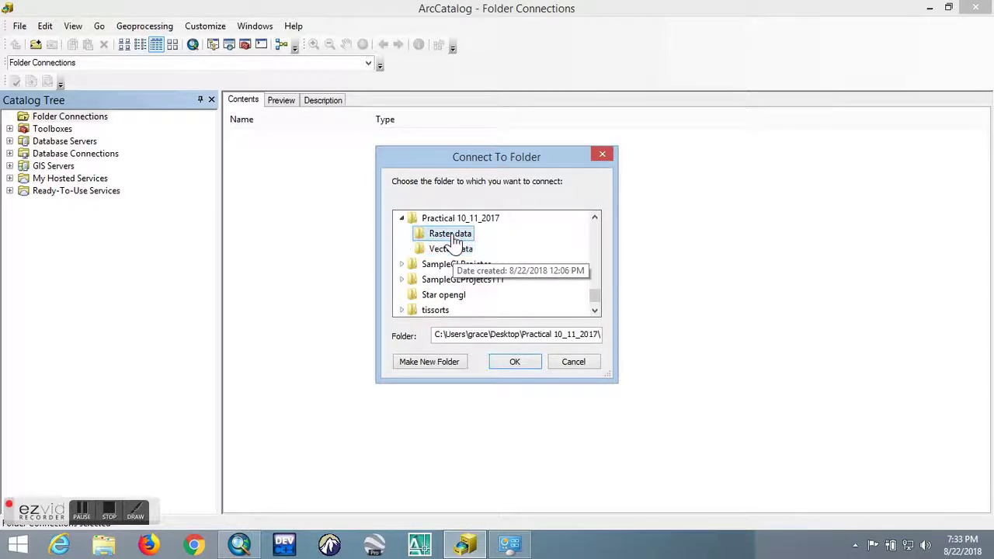
# - Connect Raster data and expand it to show 120_2ONGOBIT.jpg, 121_1NARO MORU.jpg and landcover.tif
pyautogui.click(517, 365)
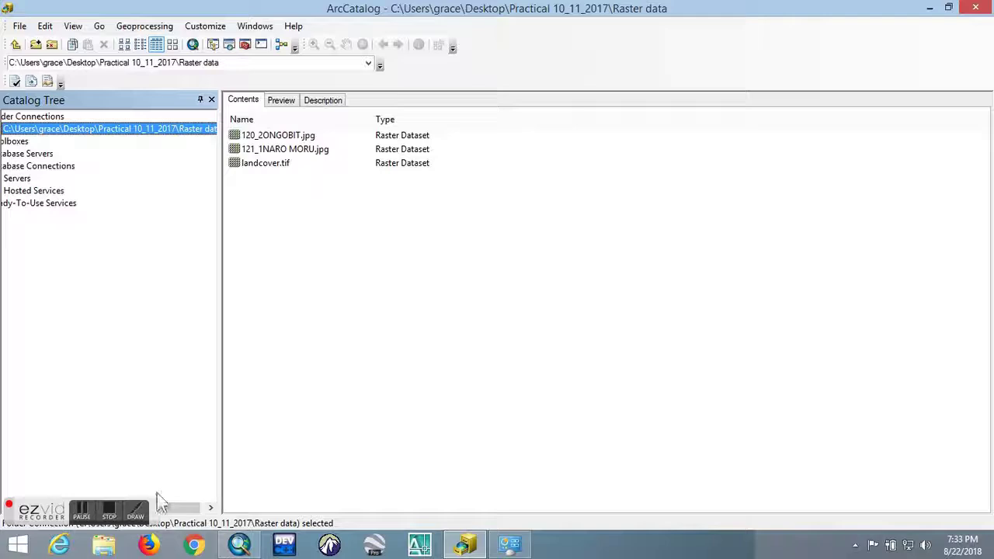
pyautogui.moveTo(179, 509); pyautogui.dragTo(131, 512)
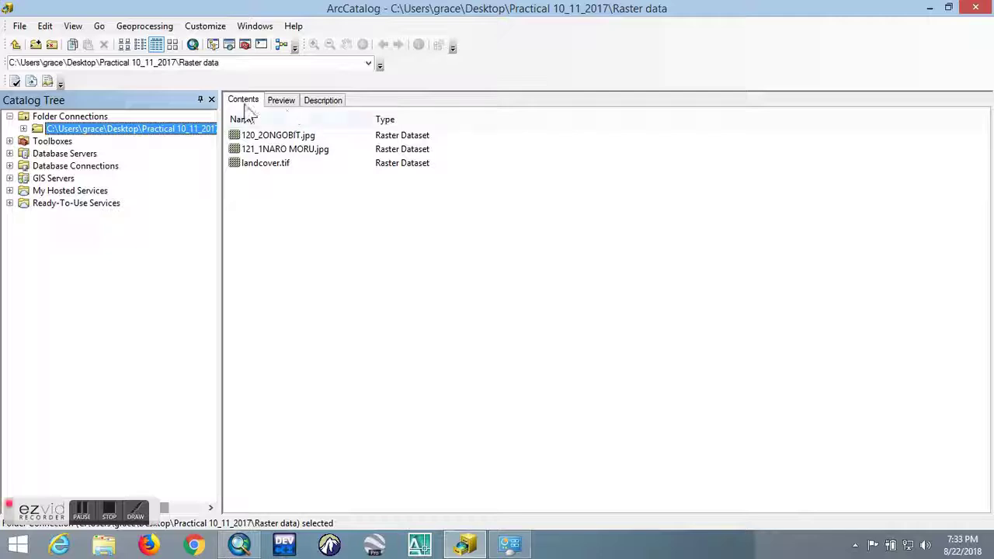
pyautogui.click(24, 129)
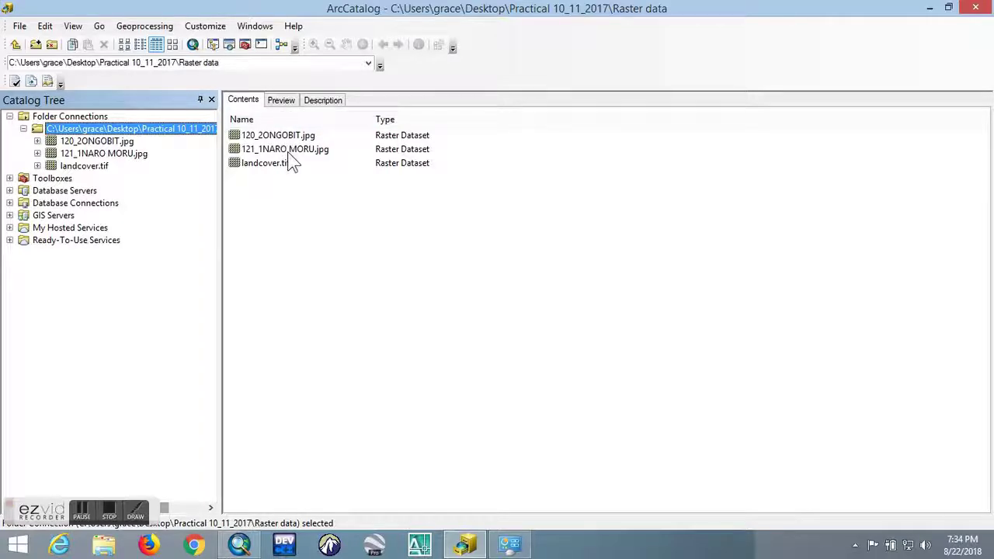
# - Select 120_2ONGOBIT.jpg and preview its map image
pyautogui.click(282, 104)
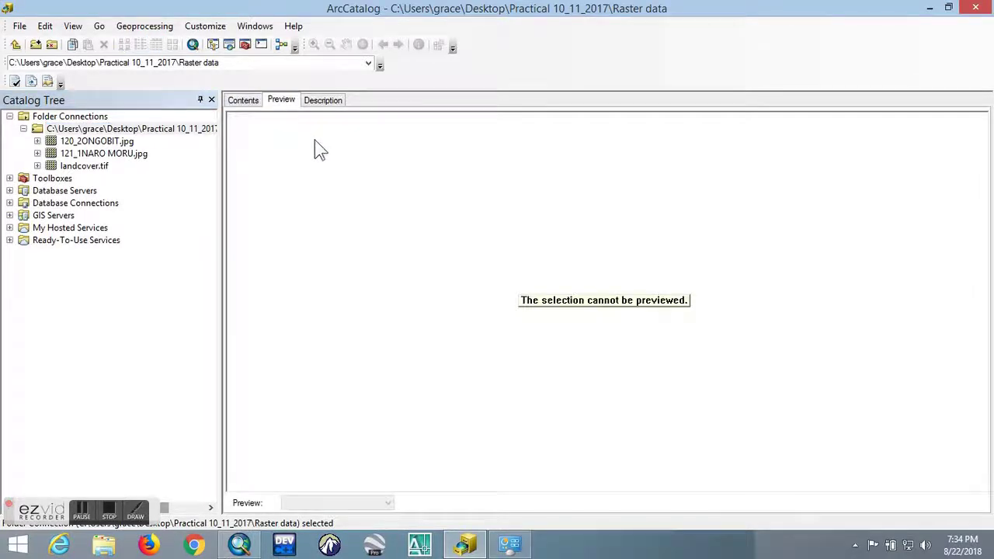
pyautogui.click(256, 103)
pyautogui.click(113, 143)
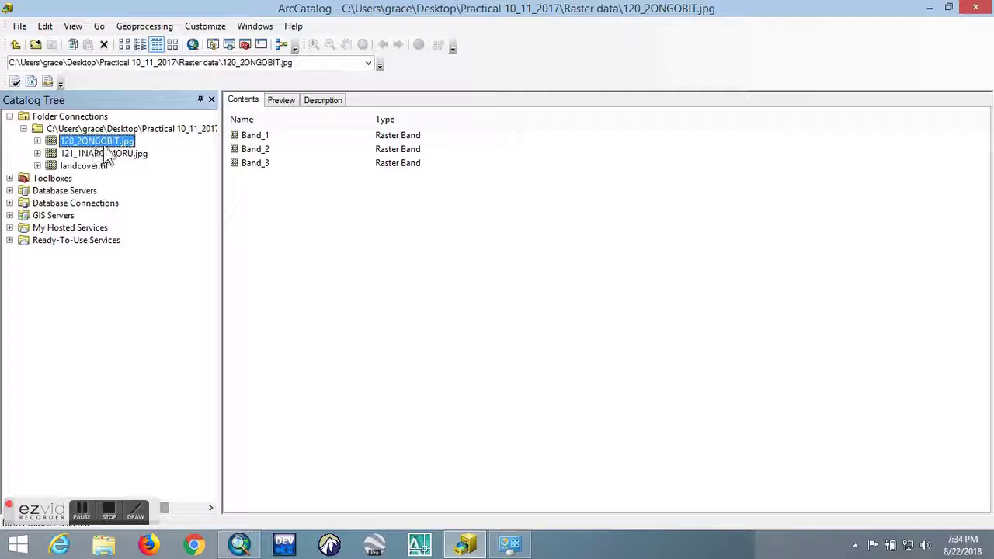
pyautogui.click(278, 101)
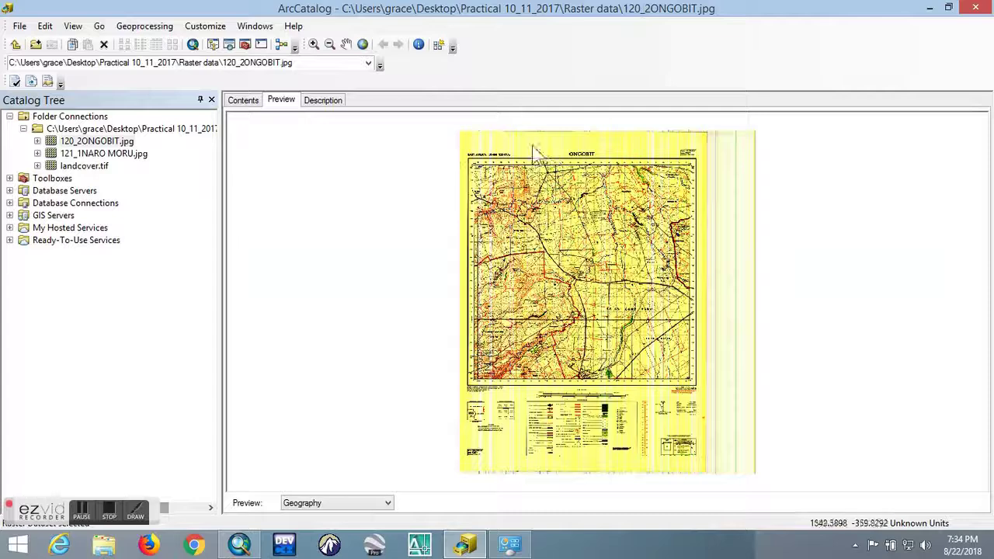
# - Read the raster's description, then list its bands Band_1, Band_2 and Band_3
pyautogui.click(317, 107)
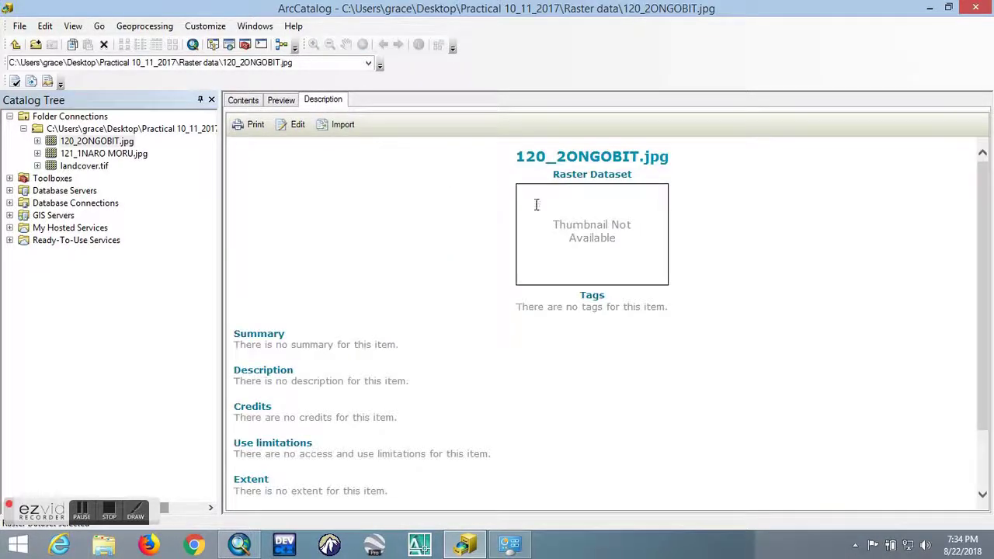
pyautogui.scroll(-2, 513, 322)
pyautogui.scroll(2, 512, 314)
pyautogui.click(243, 101)
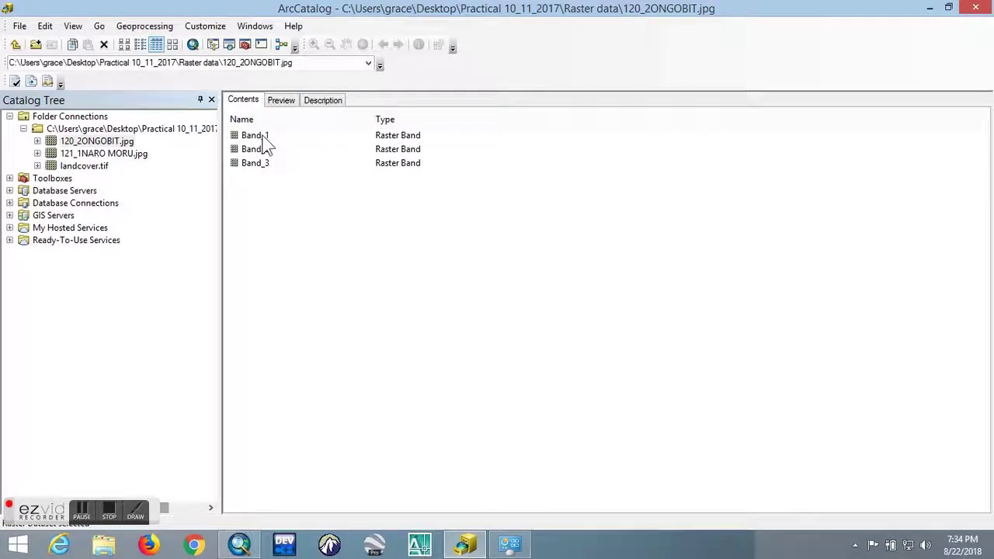
pyautogui.doubleClick(257, 137)
pyautogui.scroll(-3, 476, 284)
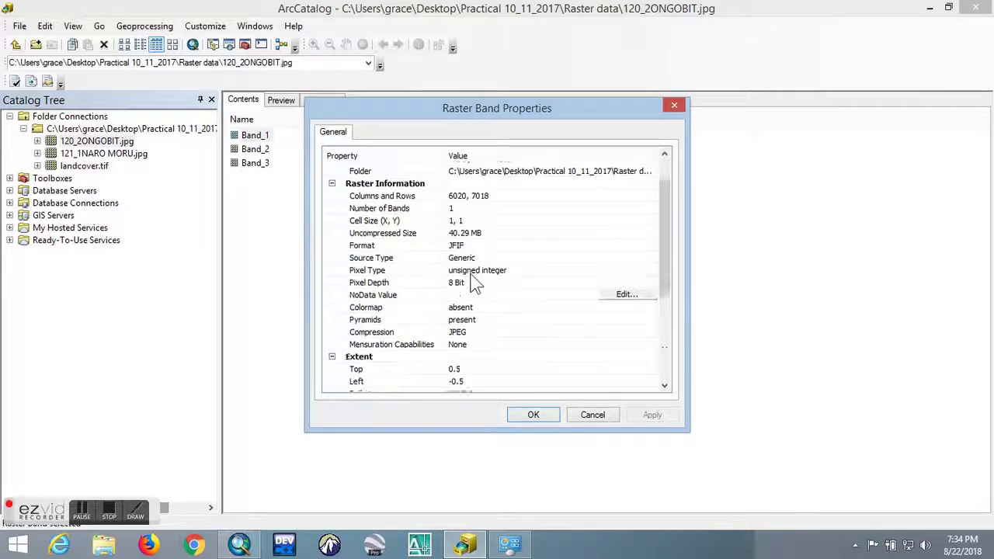
pyautogui.scroll(-3, 476, 283)
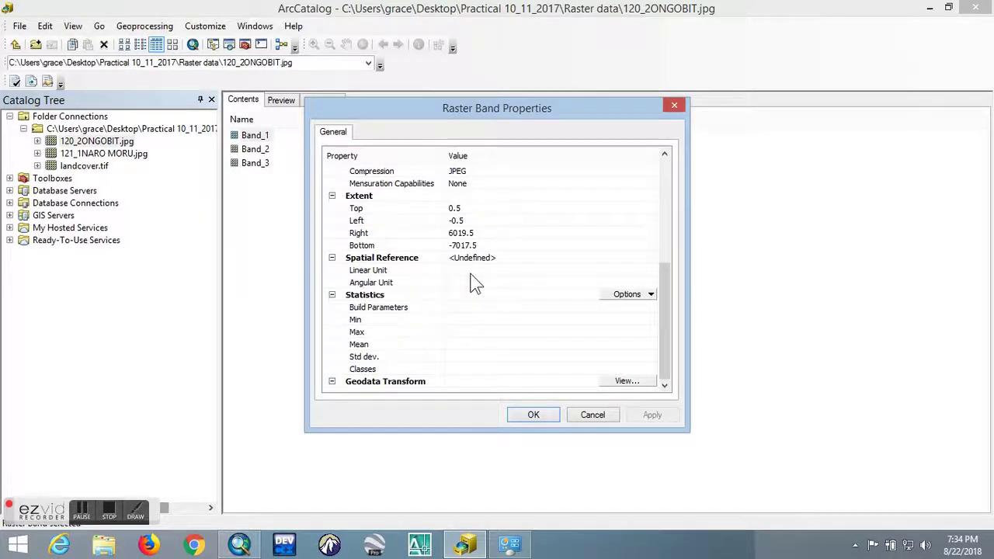
pyautogui.scroll(10, 476, 284)
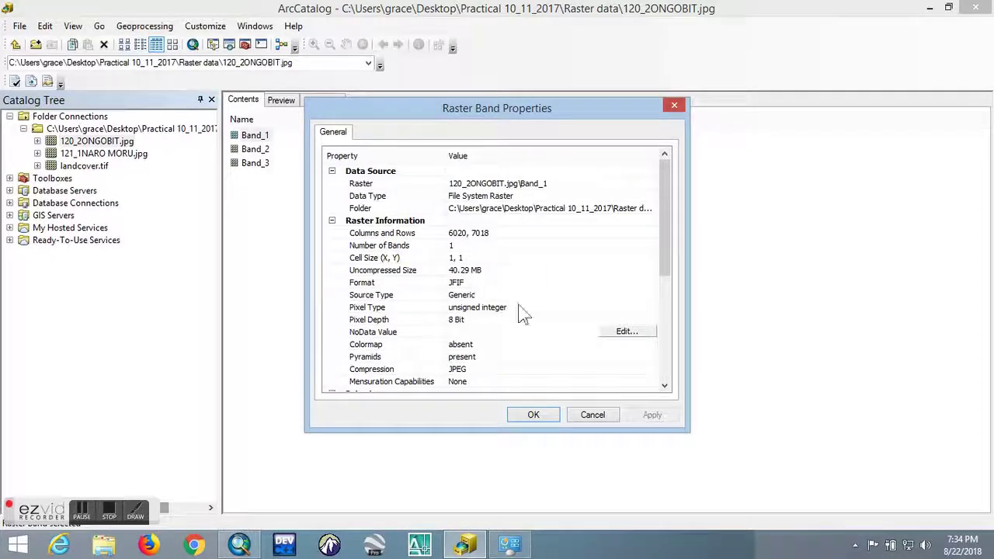
pyautogui.click(595, 415)
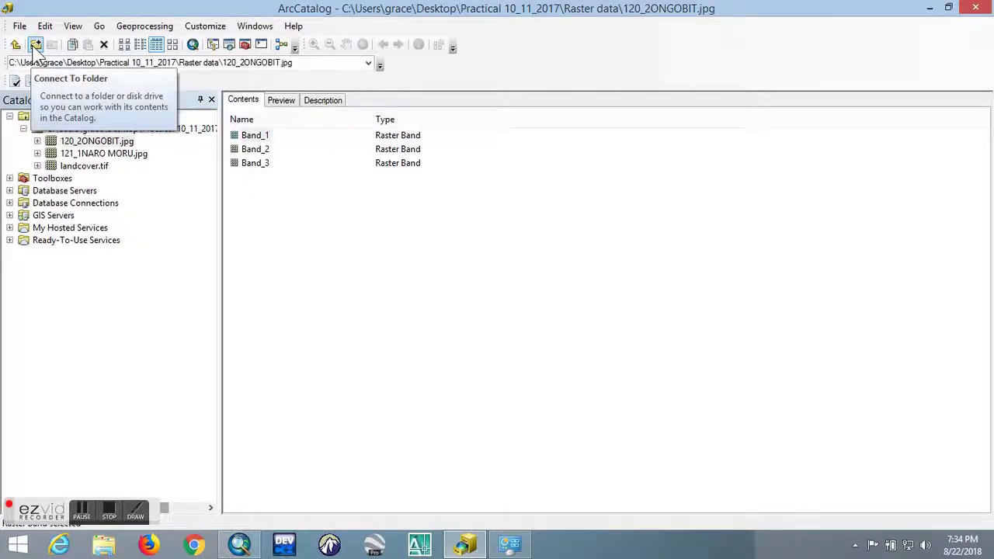
# - Add a second folder connection to Desktop\Practical 10_11_2017\Vector data
pyautogui.click(35, 46)
pyautogui.click(439, 264)
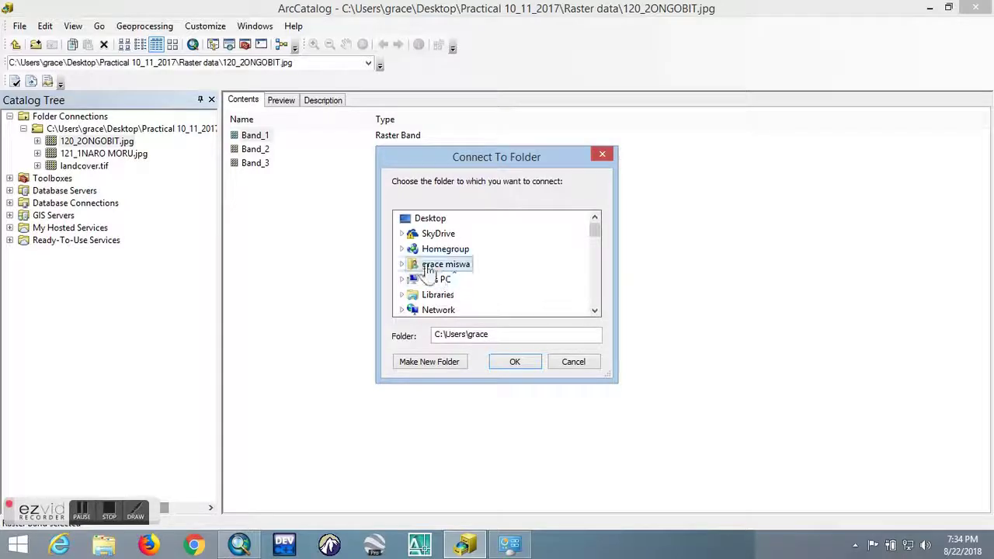
pyautogui.click(401, 264)
pyautogui.scroll(-3, 410, 283)
pyautogui.scroll(3, 411, 285)
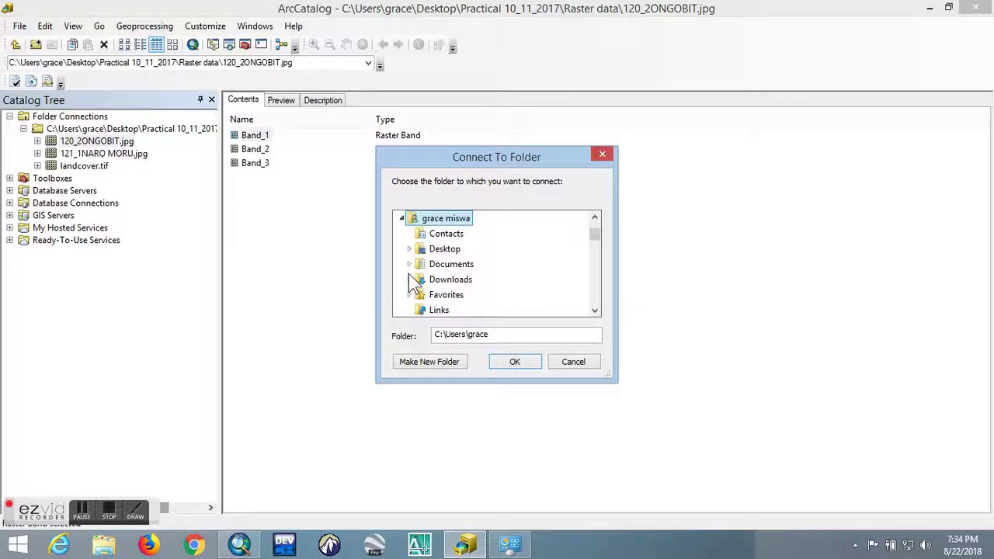
pyautogui.click(406, 249)
pyautogui.scroll(-6, 419, 272)
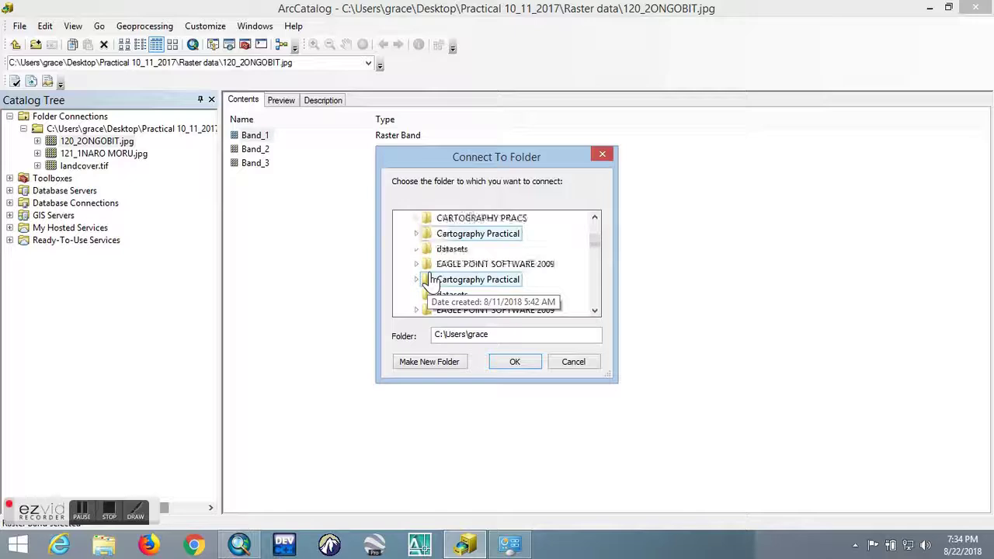
pyautogui.scroll(-5, 427, 279)
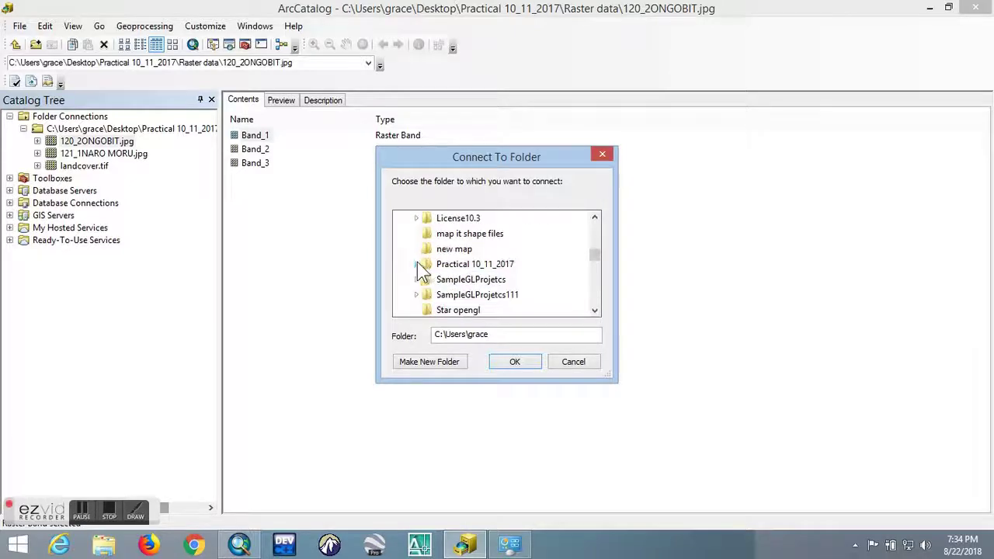
pyautogui.scroll(2, 420, 257)
pyautogui.click(416, 264)
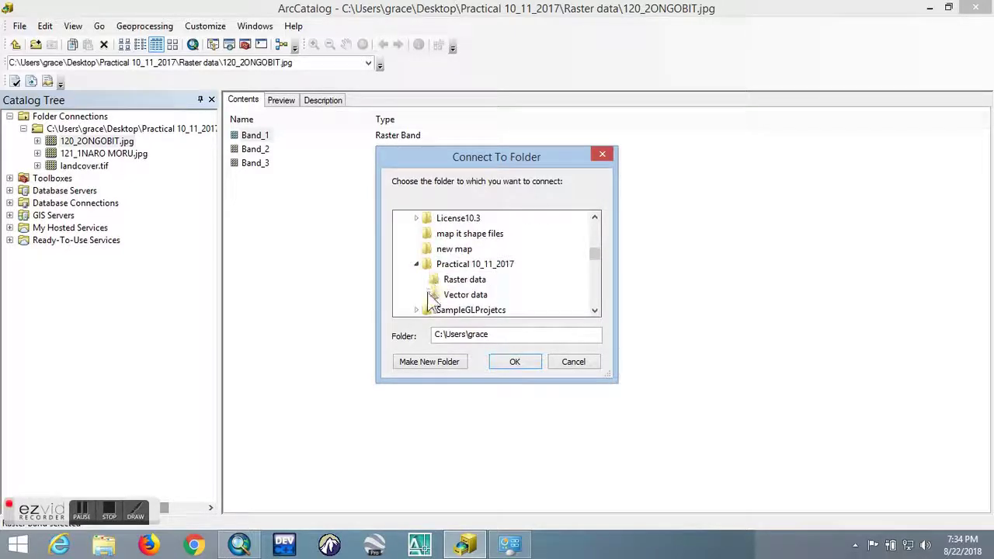
pyautogui.click(435, 296)
pyautogui.click(515, 361)
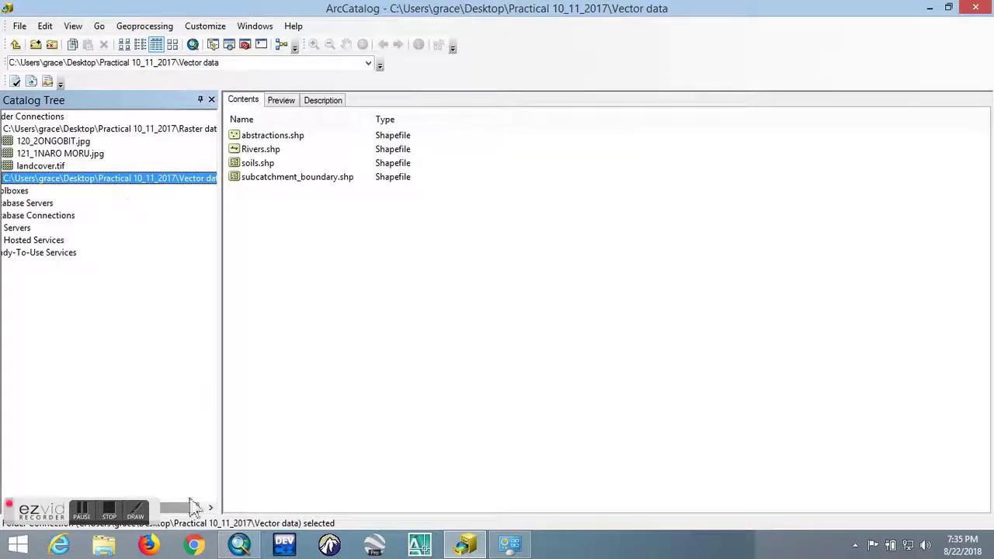
# - Expand Vector data to list abstractions, Rivers, soils and subcatchment_boundary, then launch File Explorer
pyautogui.moveTo(187, 507); pyautogui.dragTo(148, 509)
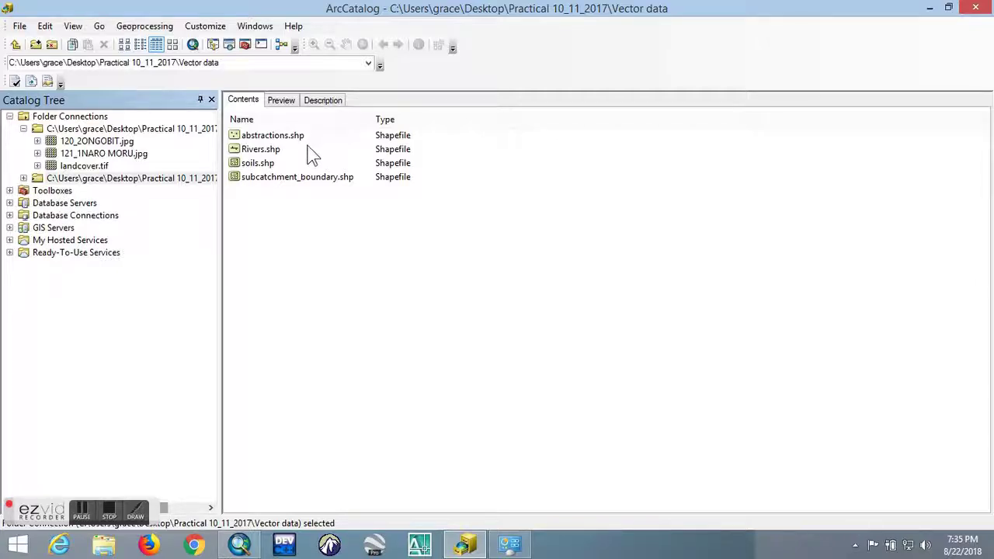
pyautogui.click(23, 178)
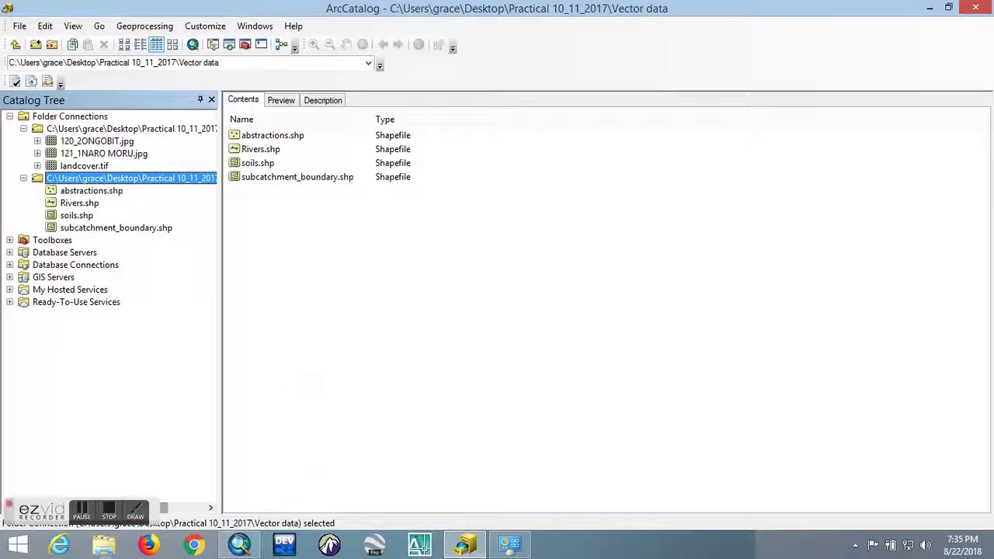
pyautogui.click(105, 546)
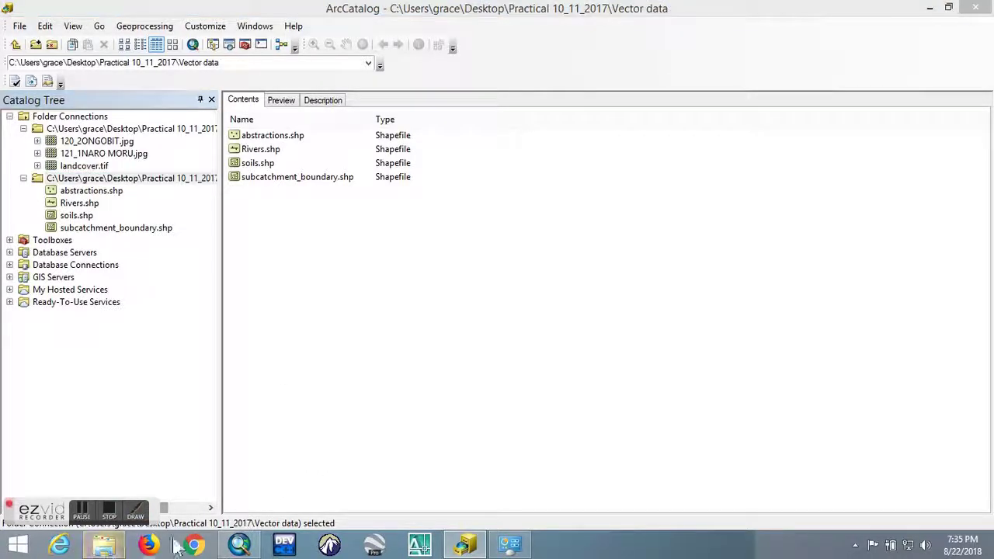
# - Open Desktop\Practical 10_11_2017\Vector data in a full-height File Explorer window
pyautogui.doubleClick(406, 77)
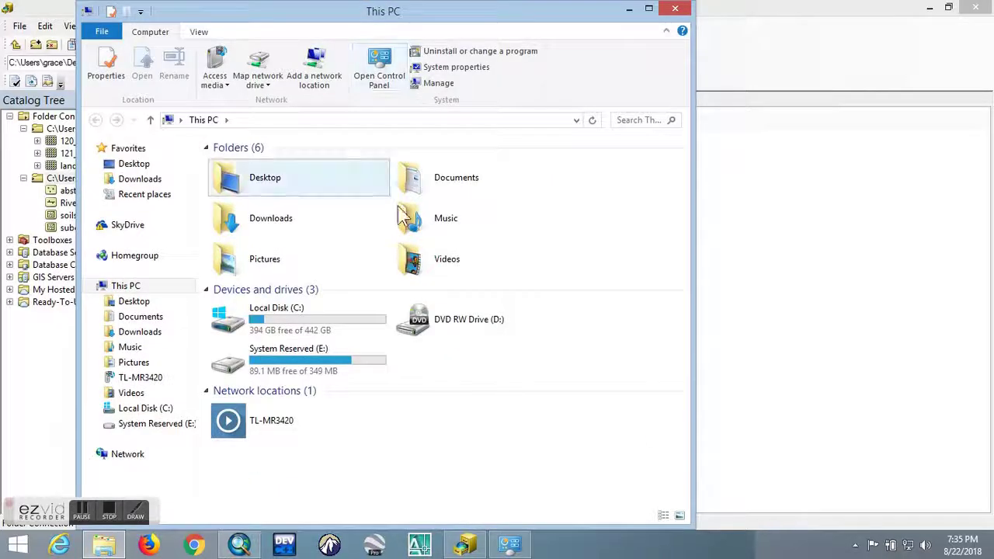
pyautogui.doubleClick(287, 182)
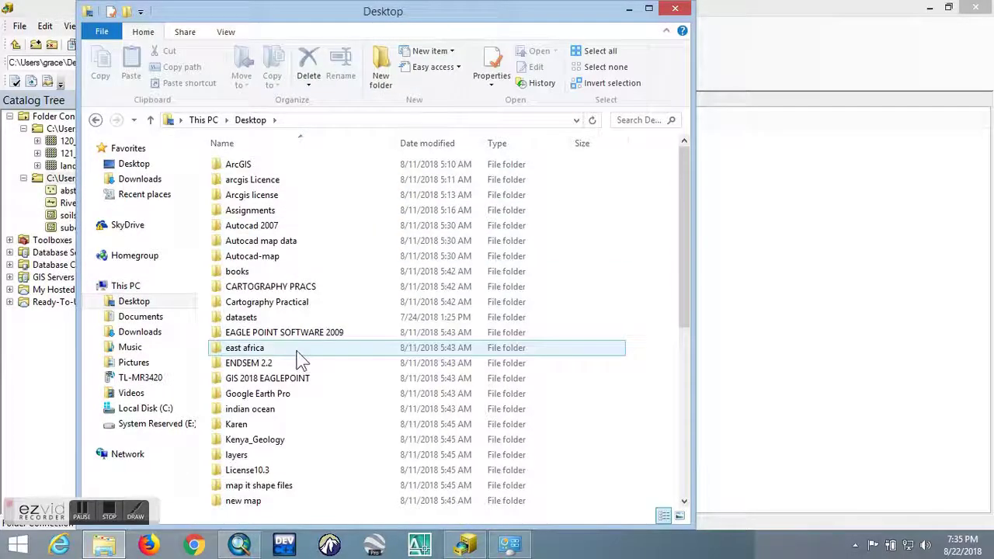
pyautogui.scroll(-4, 300, 359)
pyautogui.doubleClick(300, 348)
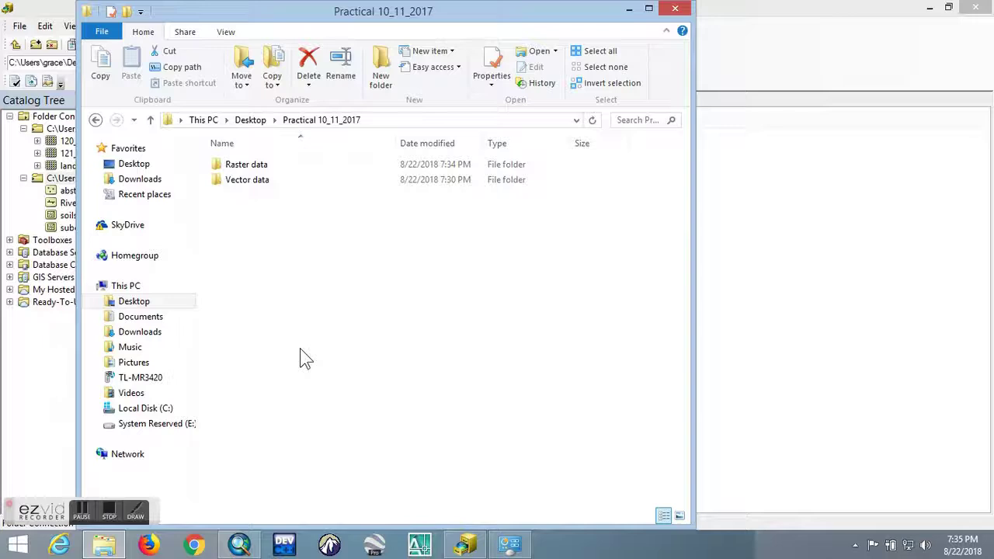
pyautogui.doubleClick(273, 185)
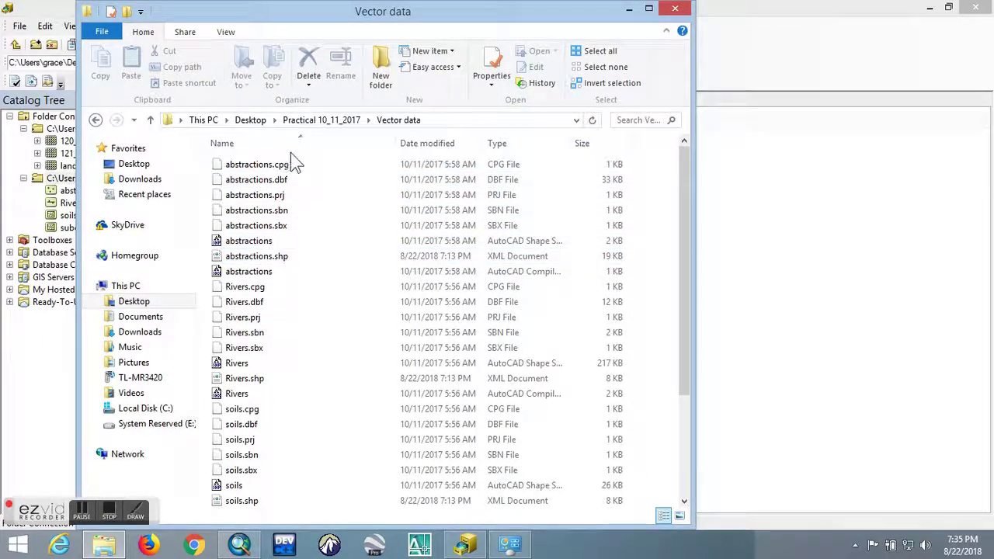
# - Inspect the abstractions component files (.shp, .prj, .cpg, .sbx), then close File Explorer
pyautogui.moveTo(289, 152); pyautogui.dragTo(278, 271)
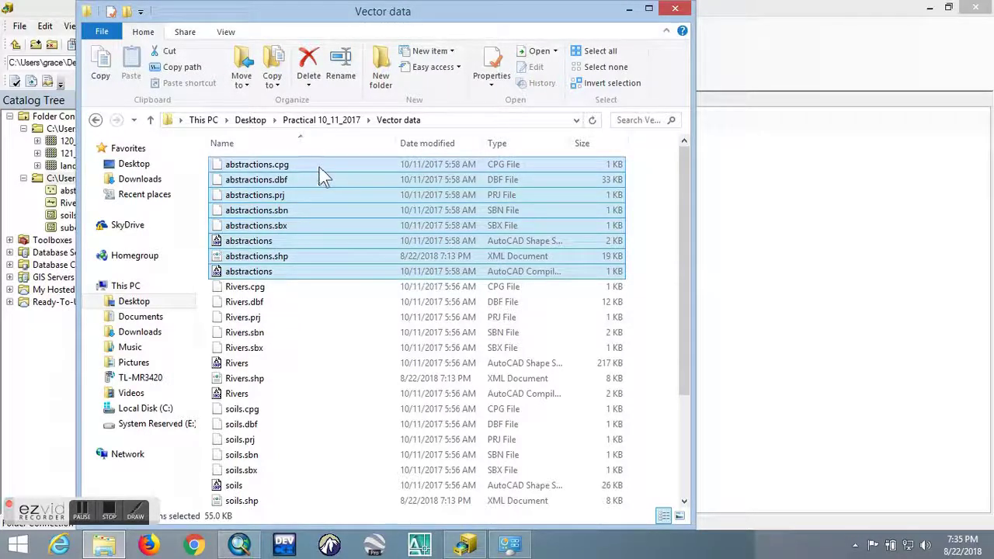
pyautogui.click(298, 257)
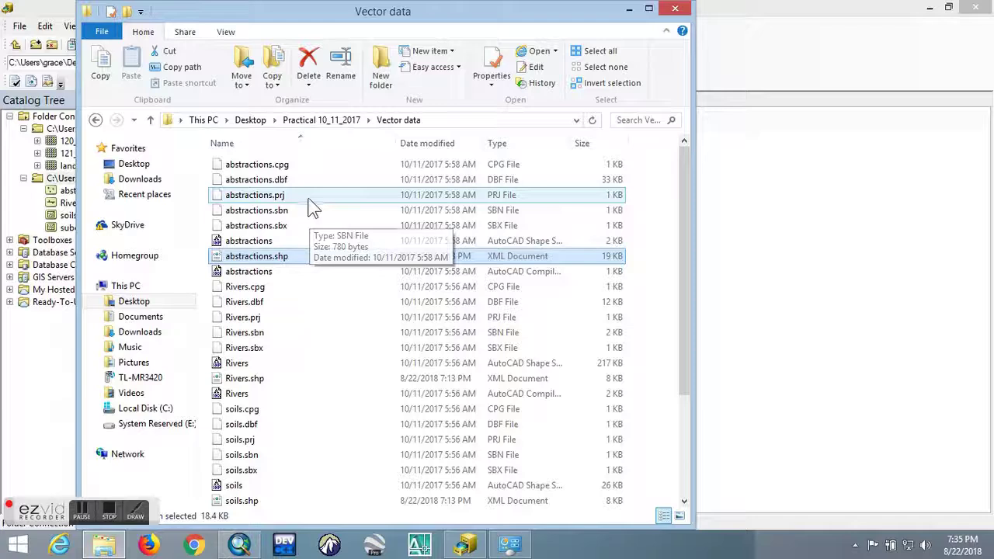
pyautogui.click(308, 199)
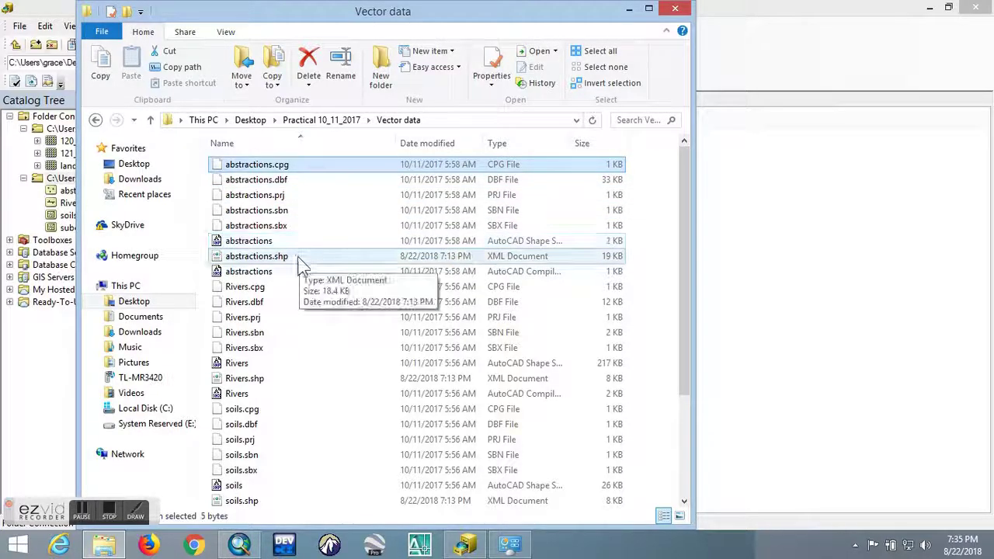
pyautogui.click(314, 169)
pyautogui.press('F2')
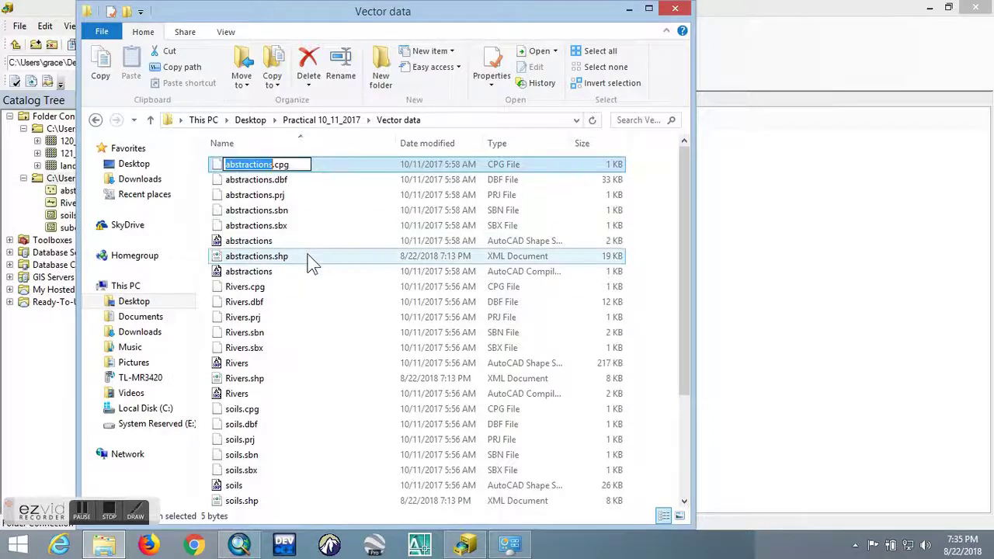
pyautogui.click(288, 259)
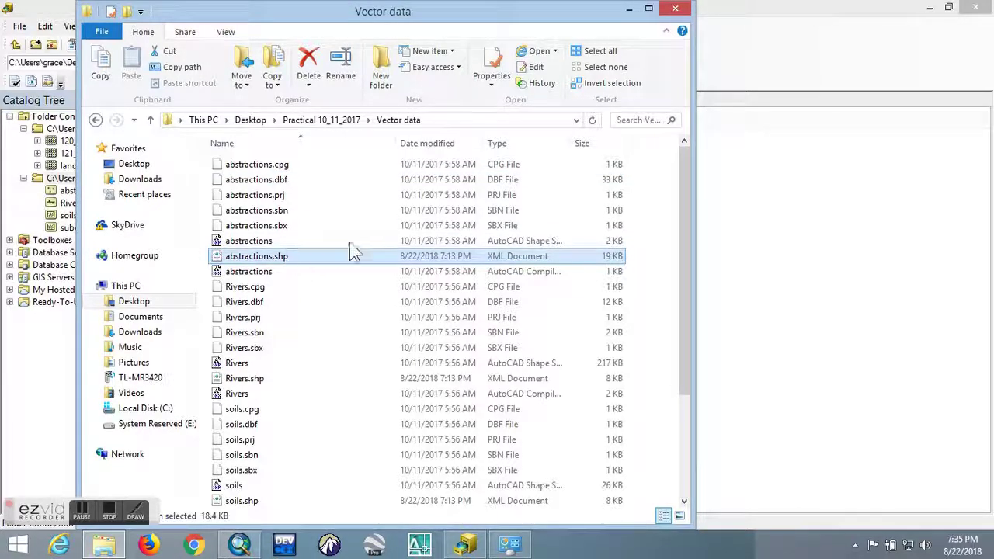
pyautogui.click(344, 225)
pyautogui.click(346, 195)
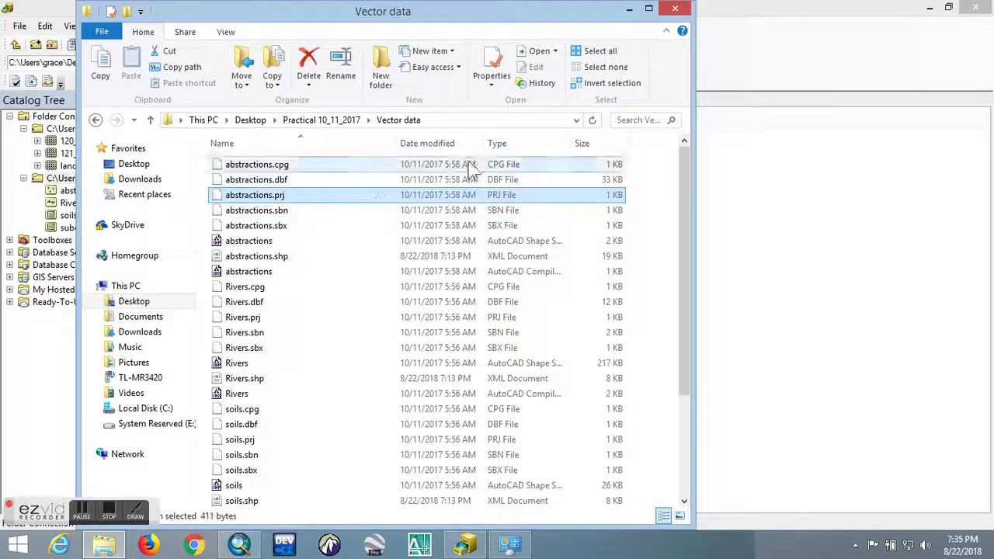
pyautogui.click(675, 9)
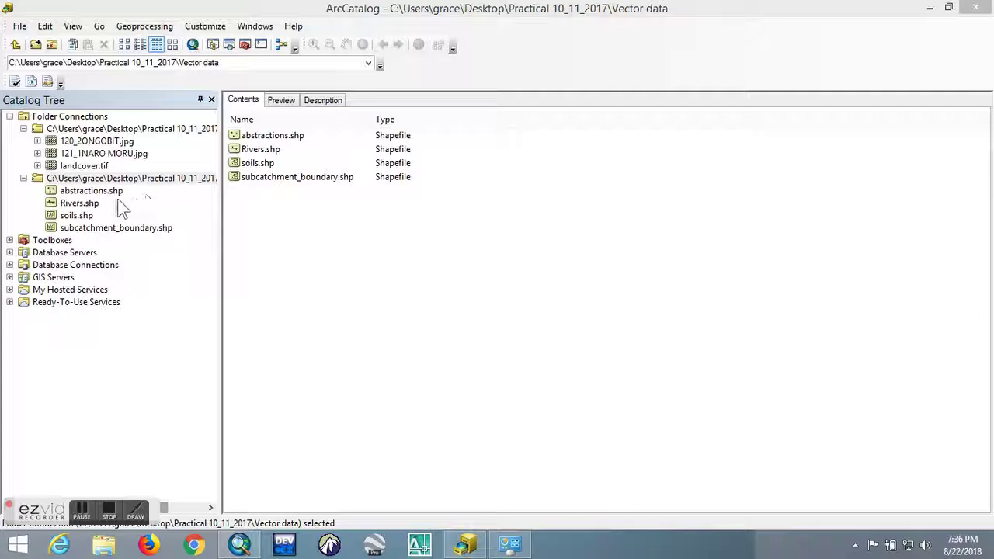
# - Preview the abstractions.shp point features
pyautogui.click(89, 192)
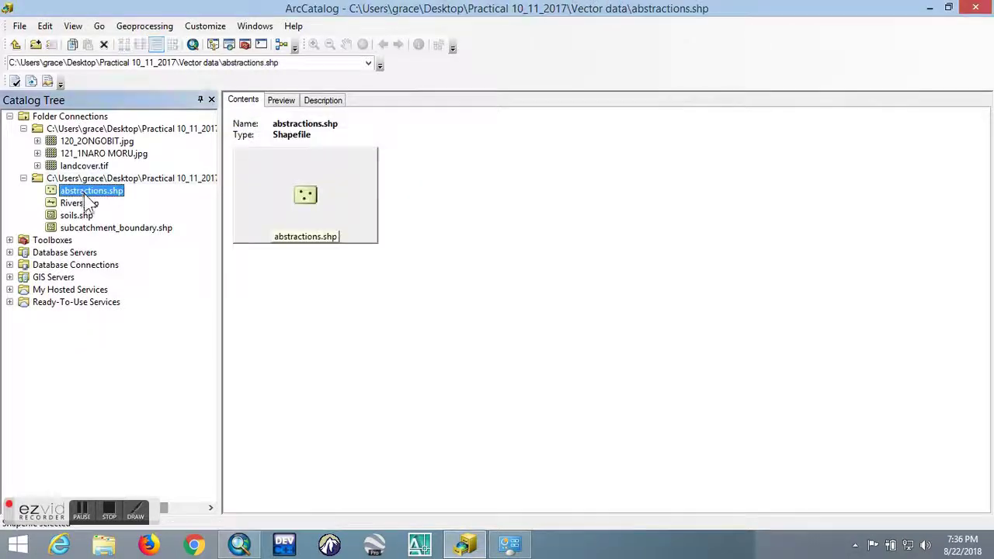
pyautogui.click(283, 103)
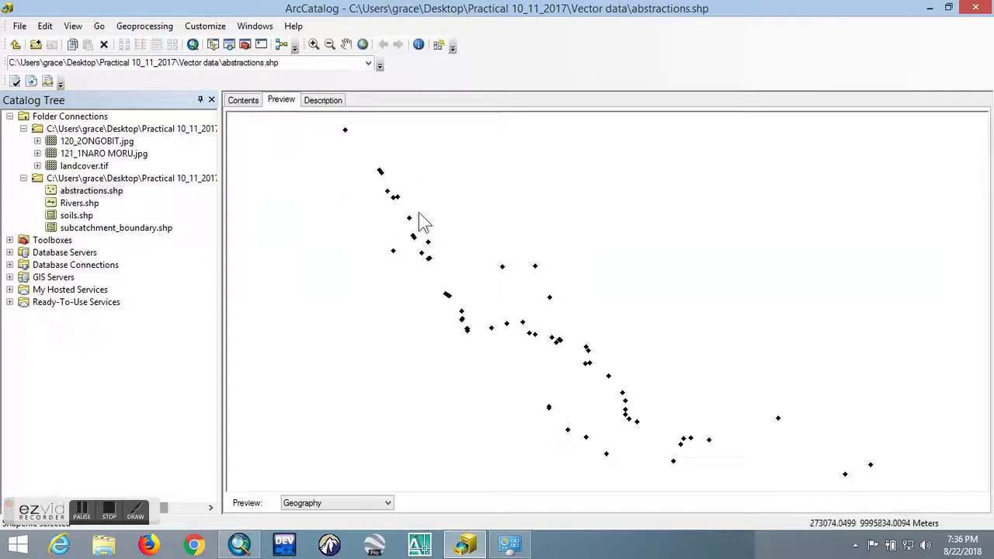
pyautogui.scroll(-3, 356, 134)
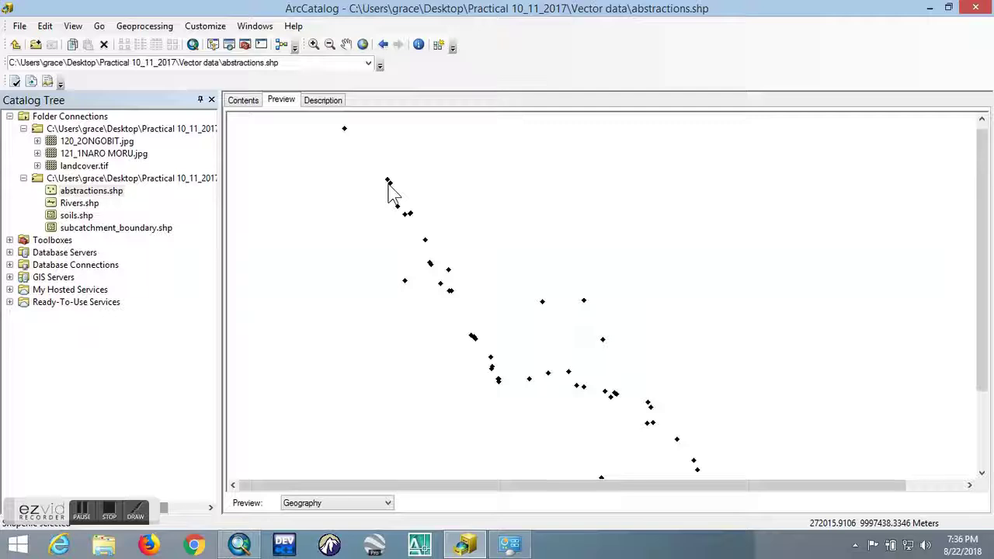
# - Preview Rivers.shp, soils.shp and subcatchment_boundary.shp, then return to the abstractions points
pyautogui.click(79, 203)
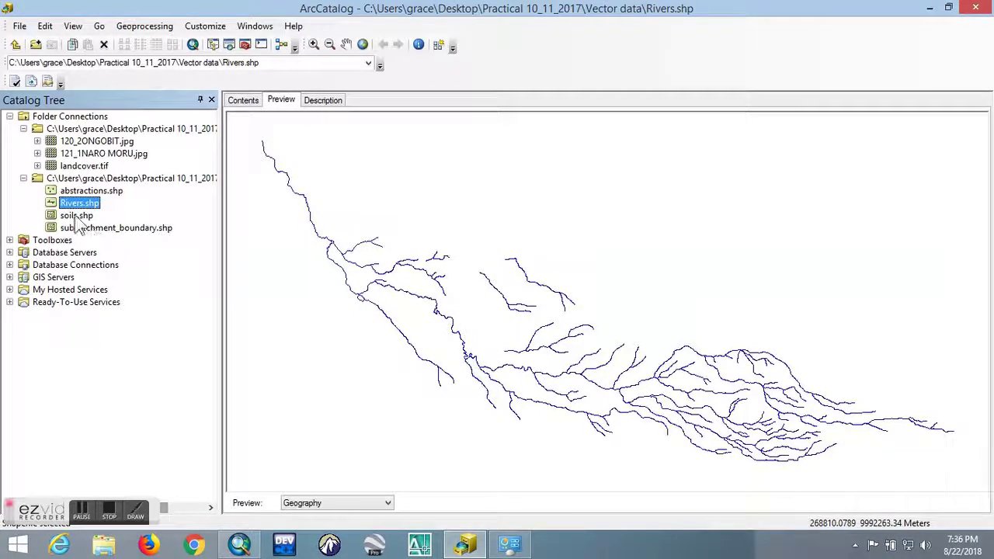
pyautogui.click(76, 216)
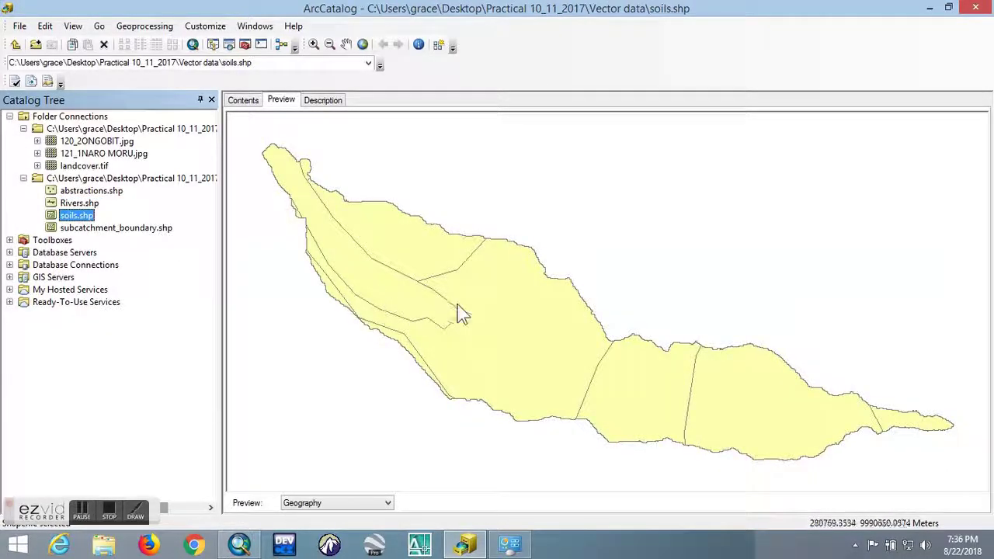
pyautogui.click(109, 229)
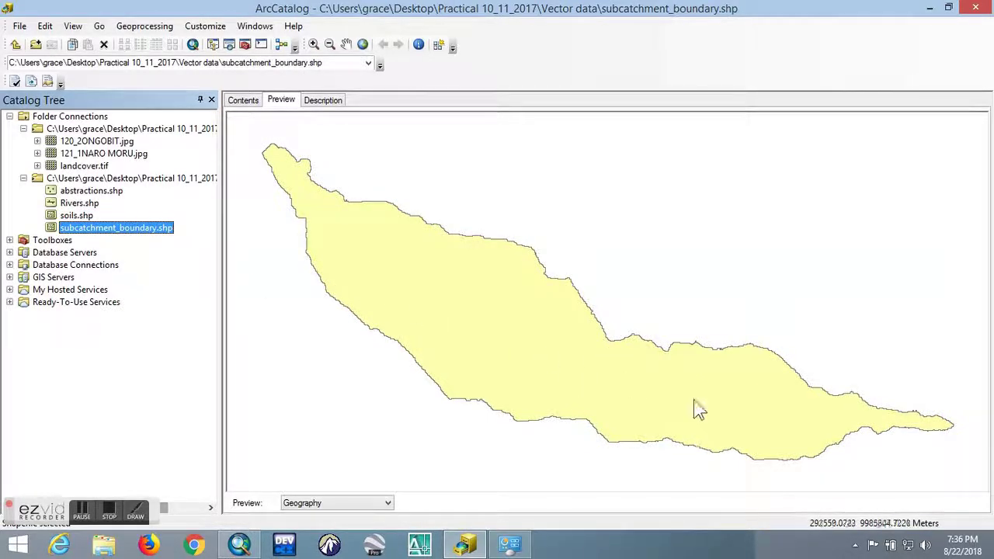
pyautogui.click(78, 216)
pyautogui.click(79, 204)
pyautogui.click(76, 196)
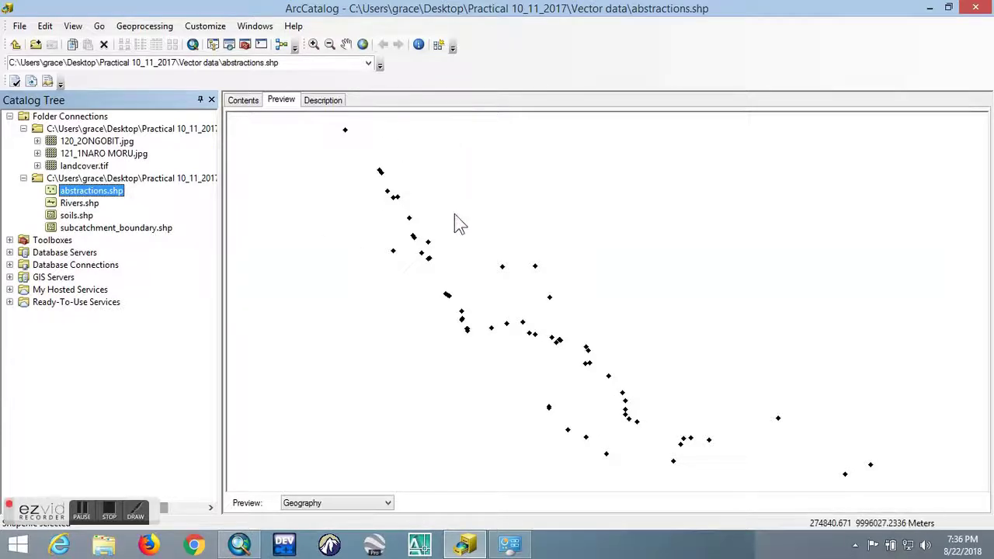
# - Collapse the Folder Connections node in the Catalog Tree
pyautogui.click(9, 116)
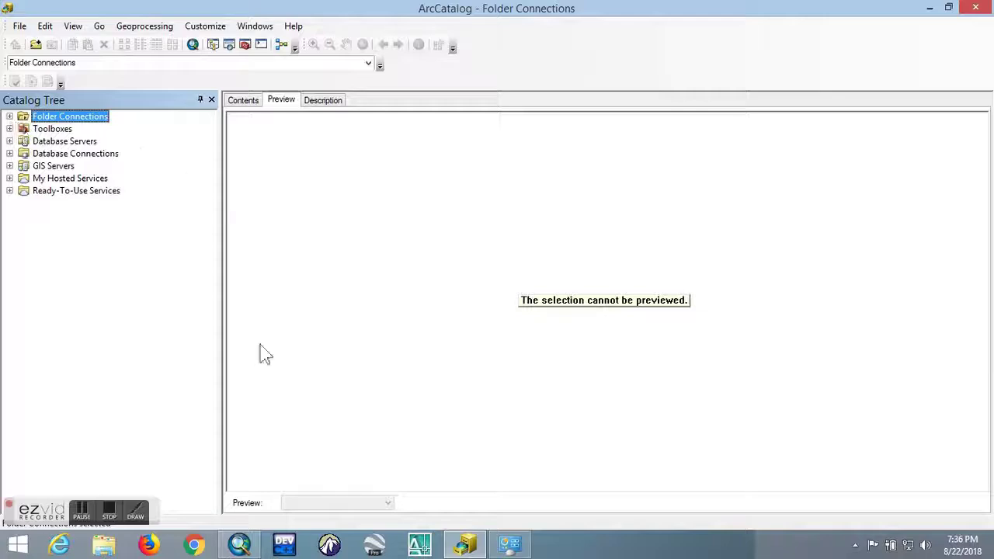